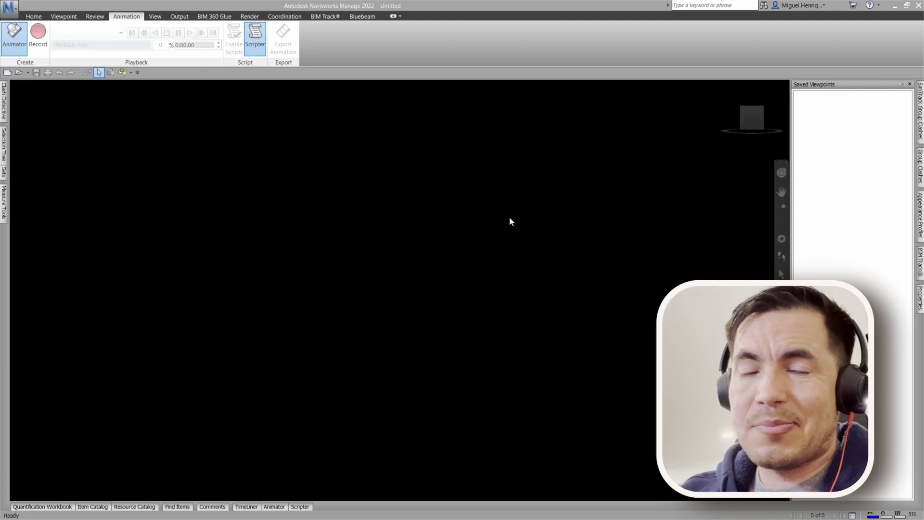
# - Pin the Saved Viewpoints panel to auto-hide, then peek at the BIM Track side tab
pyautogui.click(903, 85)
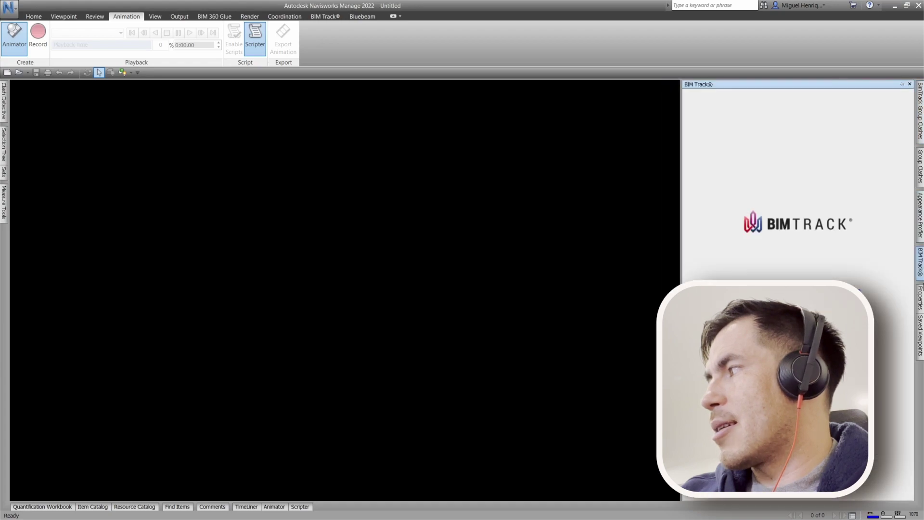
pyautogui.click(901, 85)
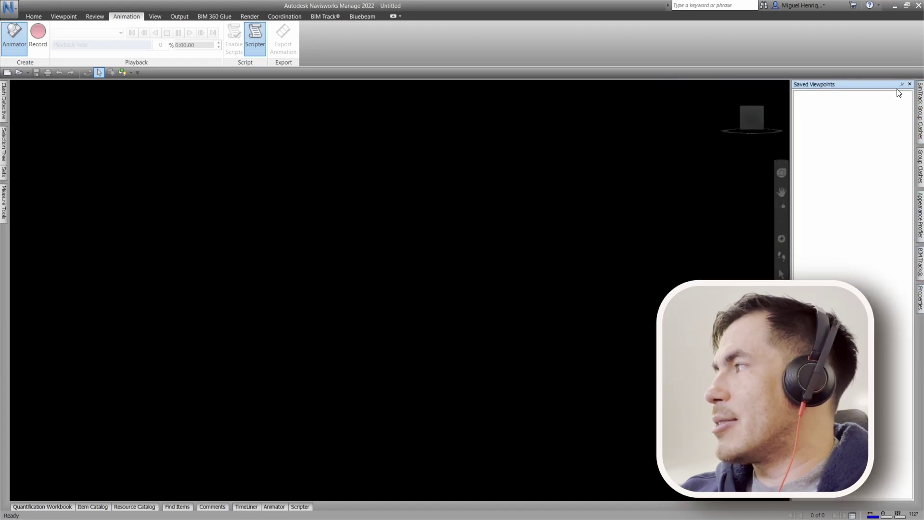
pyautogui.click(902, 85)
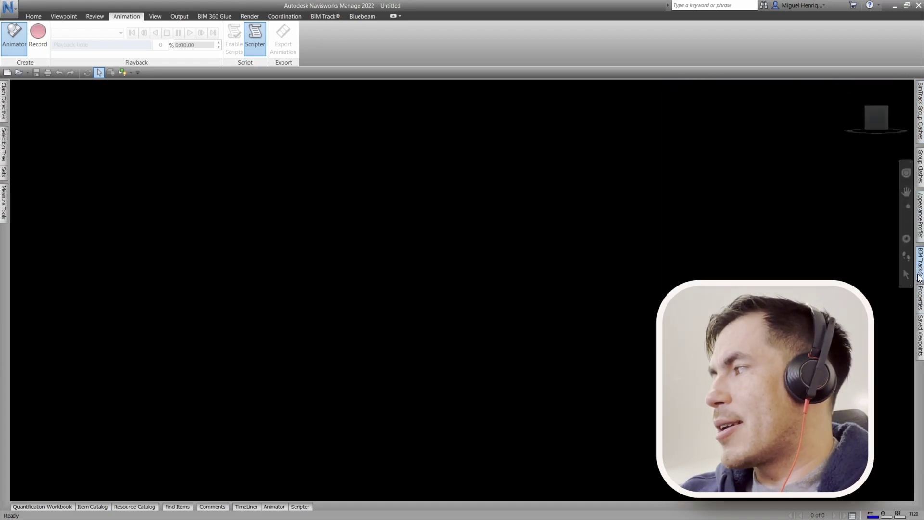
pyautogui.click(919, 276)
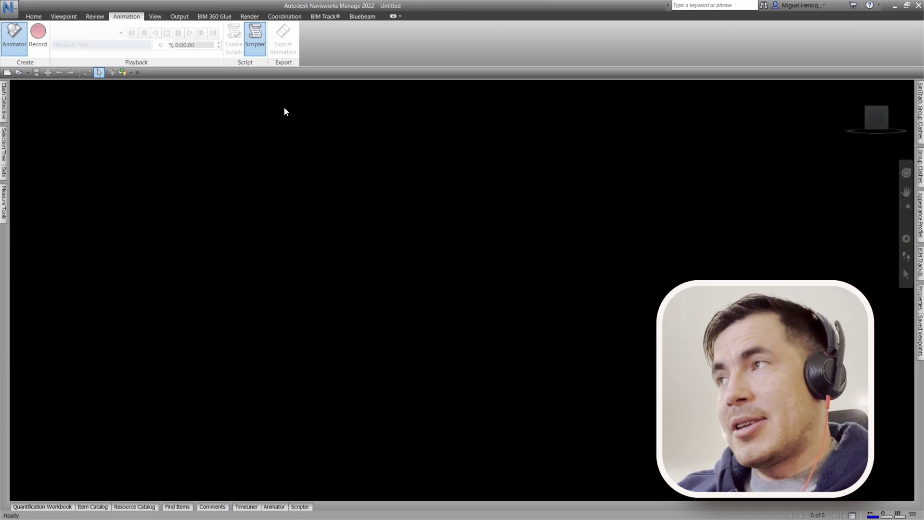
# - Enable the Issues window from the Windows list, dock it left, and set it to auto-hide
pyautogui.click(156, 14)
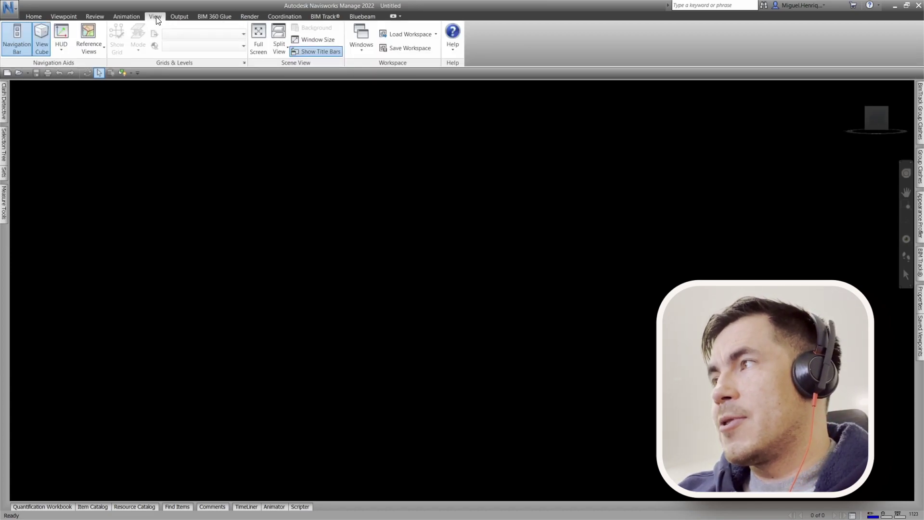
pyautogui.click(362, 39)
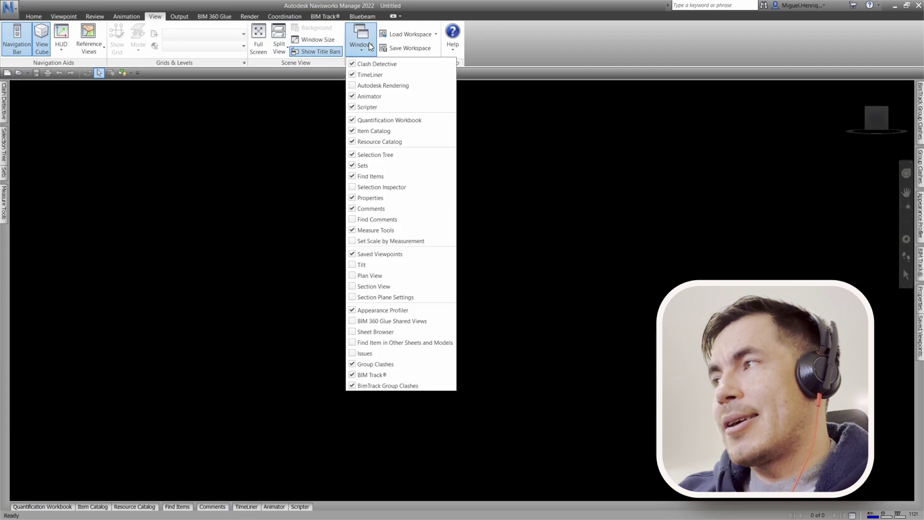
pyautogui.click(382, 357)
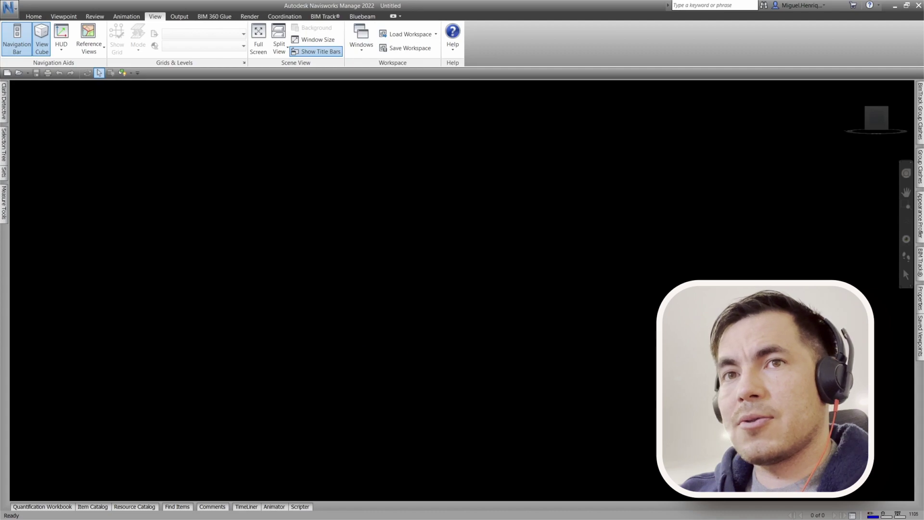
pyautogui.moveTo(207, 96)
pyautogui.mouseDown()
pyautogui.moveTo(251, 112)
pyautogui.moveTo(236, 113)
pyautogui.moveTo(462, 91)
pyautogui.moveTo(261, 125)
pyautogui.moveTo(34, 233)
pyautogui.moveTo(350, 281)
pyautogui.moveTo(866, 279)
pyautogui.moveTo(457, 486)
pyautogui.moveTo(88, 341)
pyautogui.moveTo(21, 292)
pyautogui.mouseUp()
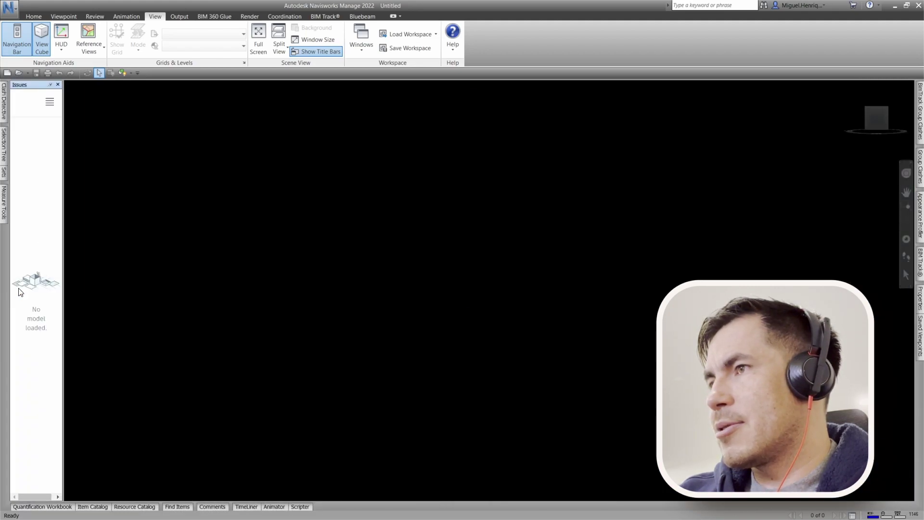
pyautogui.click(50, 87)
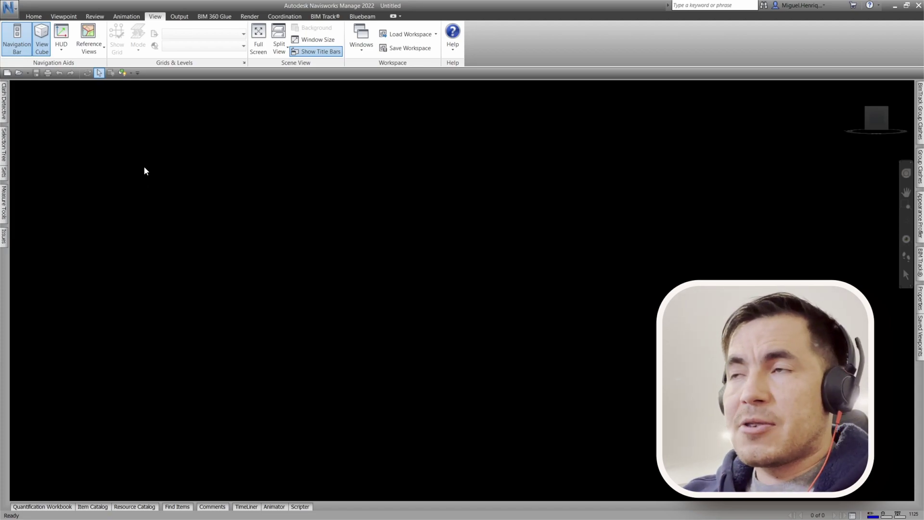
# - Append rac_basic_sample_project.rvt from the Home tab to load the house model
pyautogui.click(33, 17)
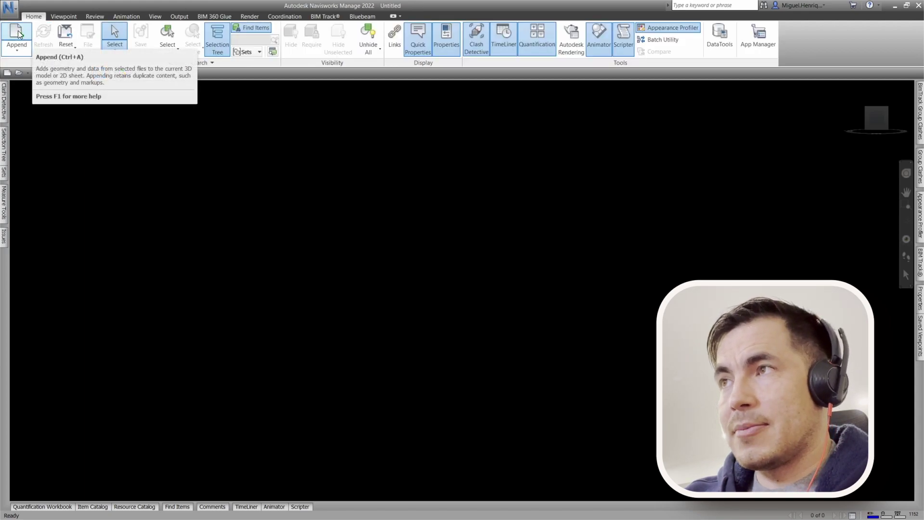
pyautogui.click(19, 34)
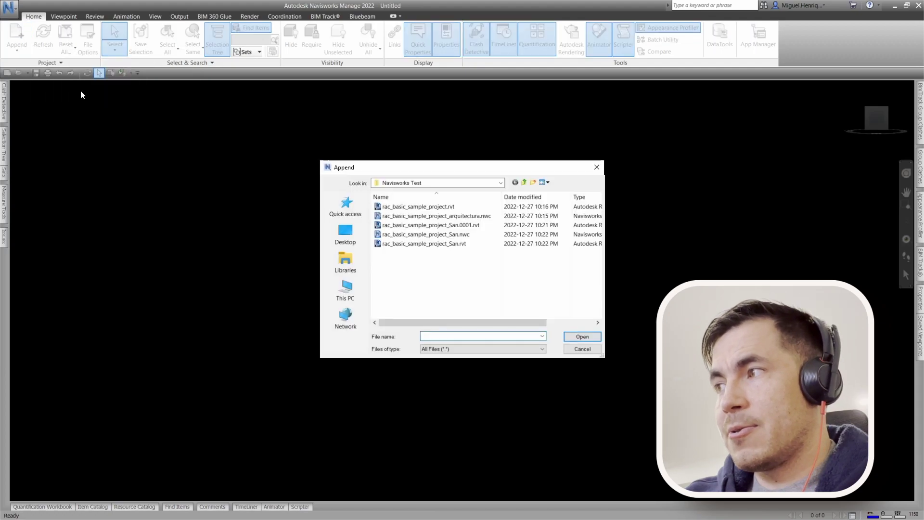
pyautogui.click(407, 211)
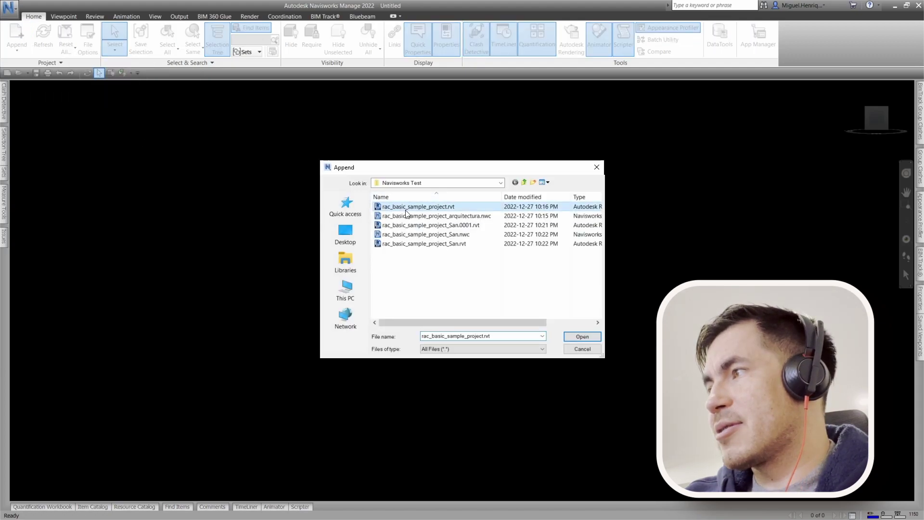
pyautogui.click(582, 336)
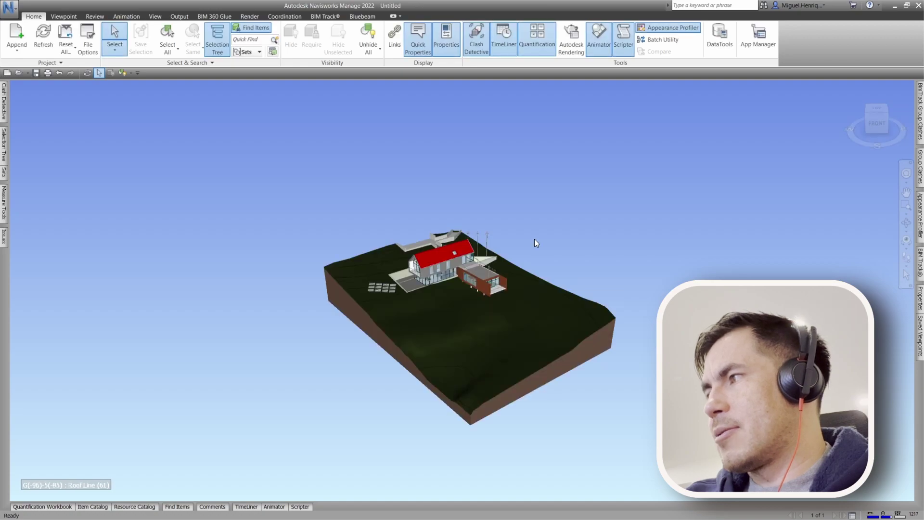
pyautogui.click(4, 145)
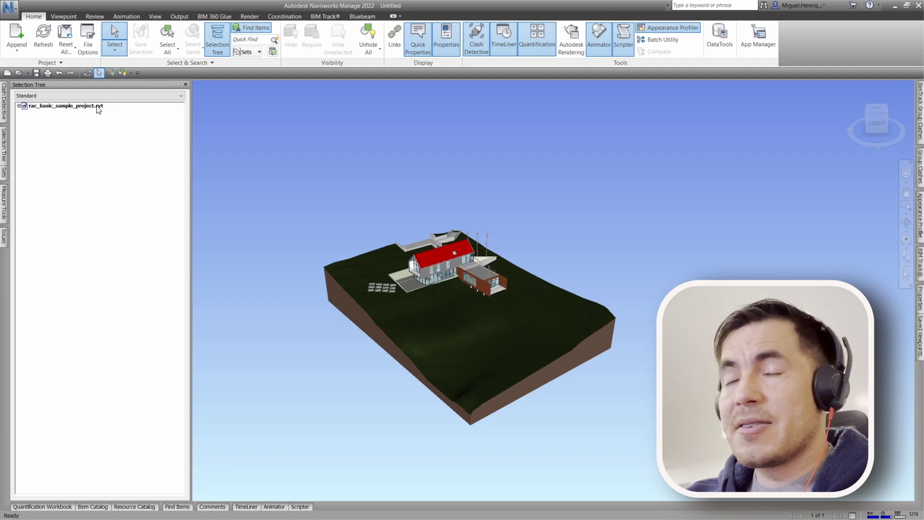
pyautogui.click(19, 106)
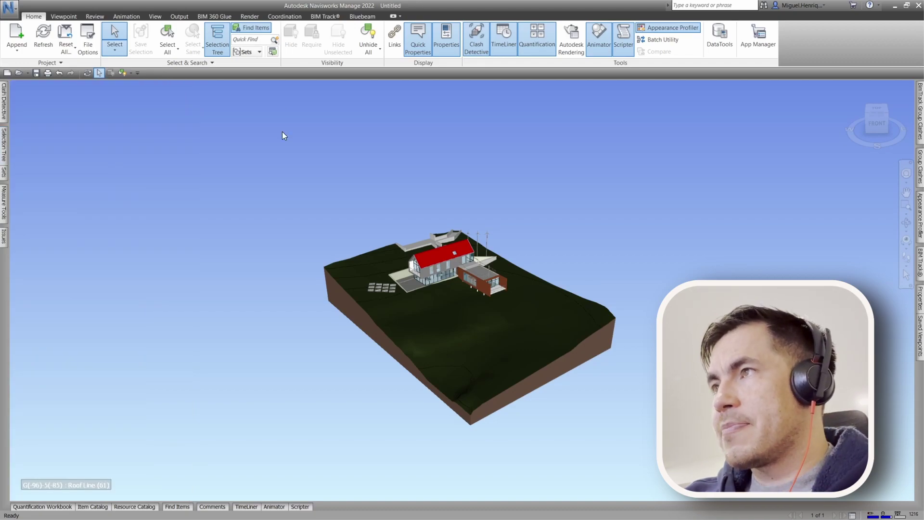
pyautogui.click(5, 235)
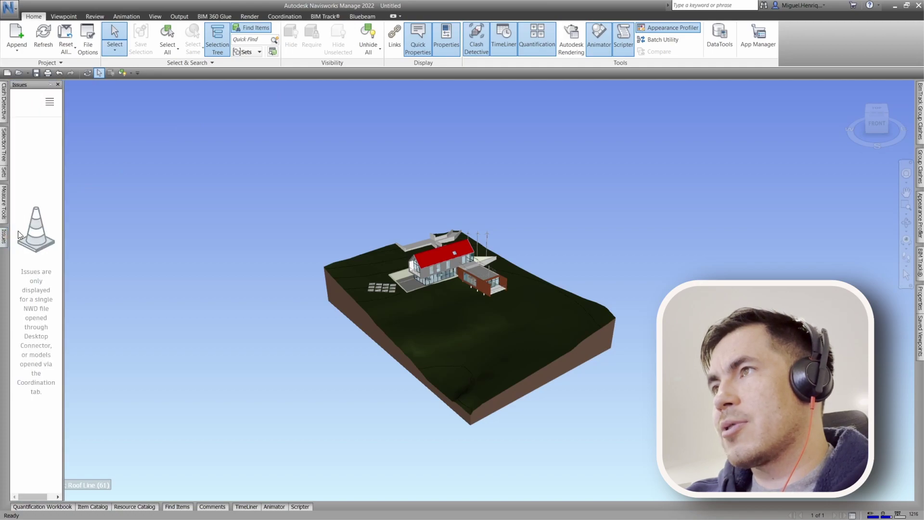
# - Open the Coordination Space dialog, check the account dropdown, then cancel with Esc
pyautogui.click(286, 16)
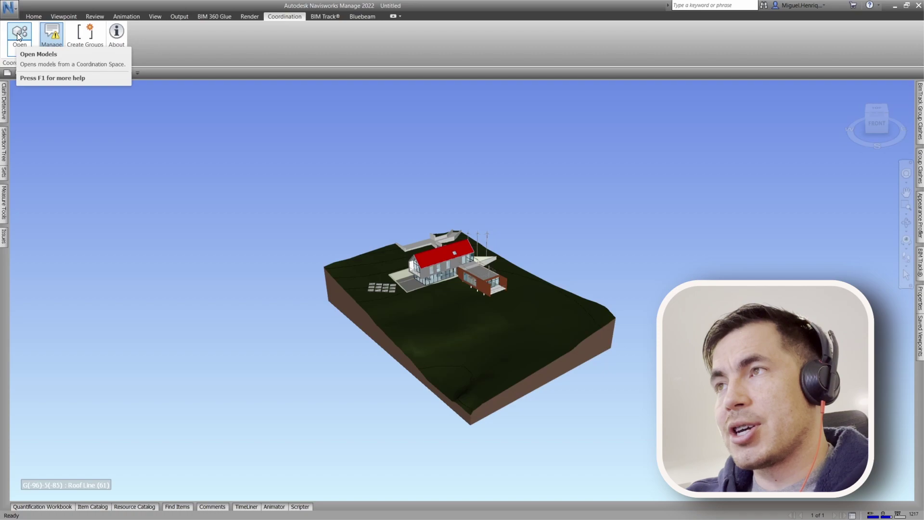
pyautogui.click(18, 36)
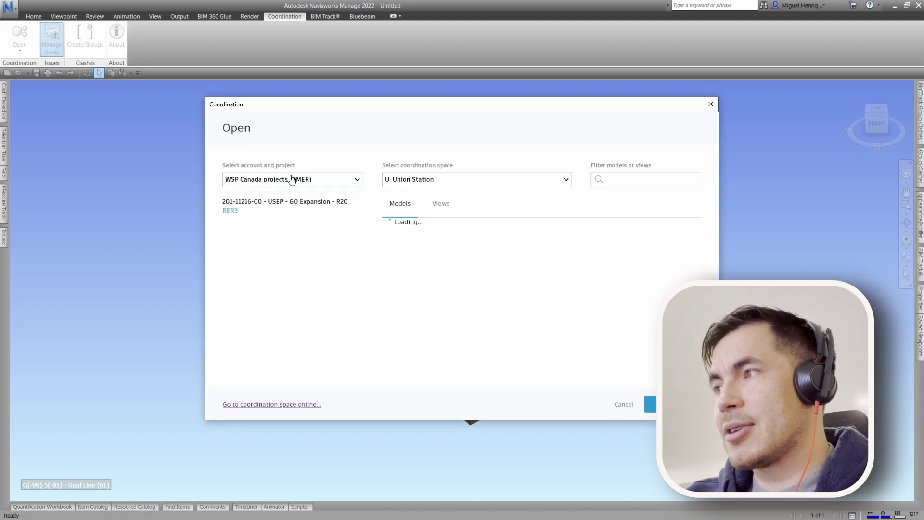
pyautogui.click(294, 180)
pyautogui.press('Escape')
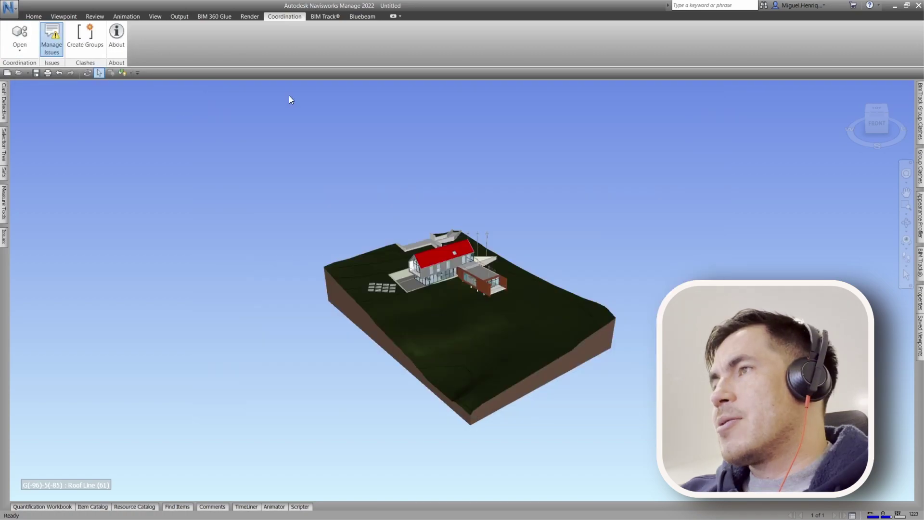